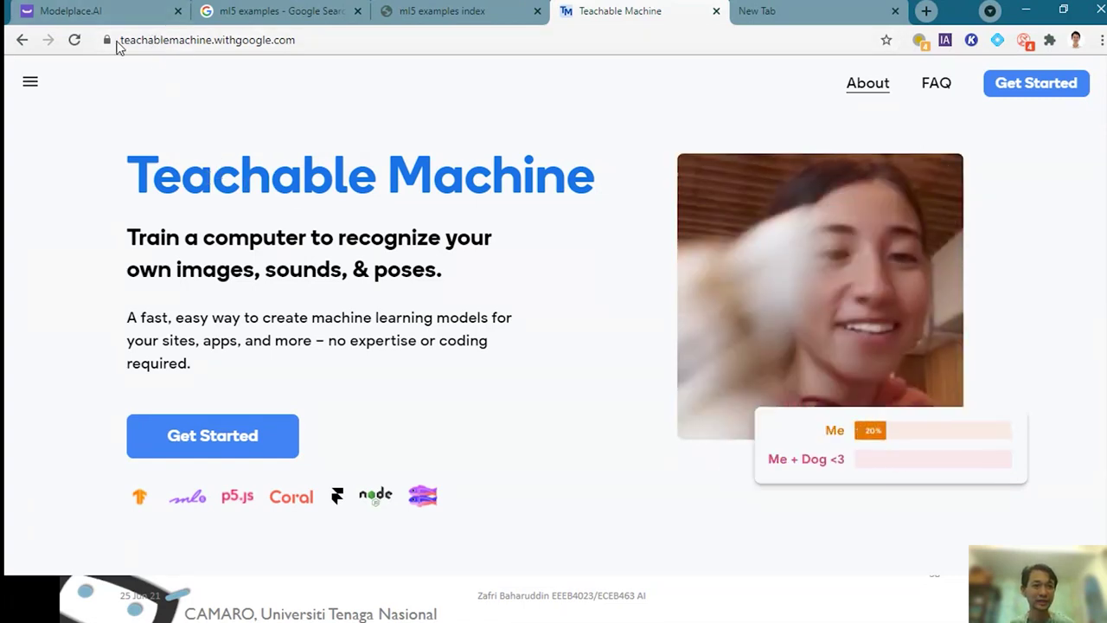
- Show the site in full screen and start a new image project with the standard image model
drag(128, 173, 599, 178)
click(566, 344)
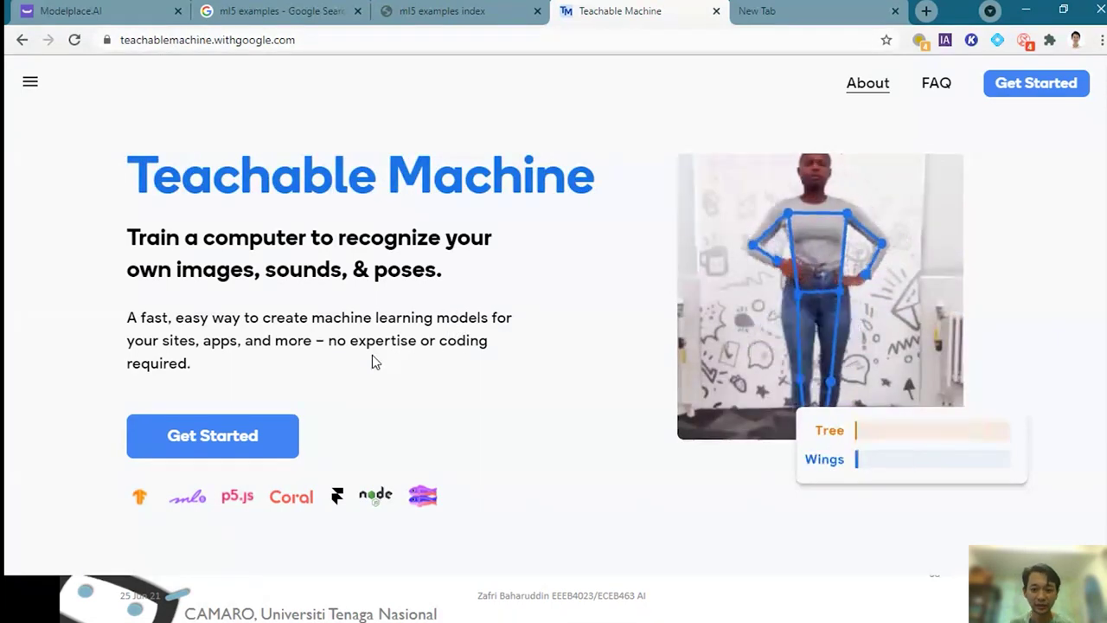
key(F11)
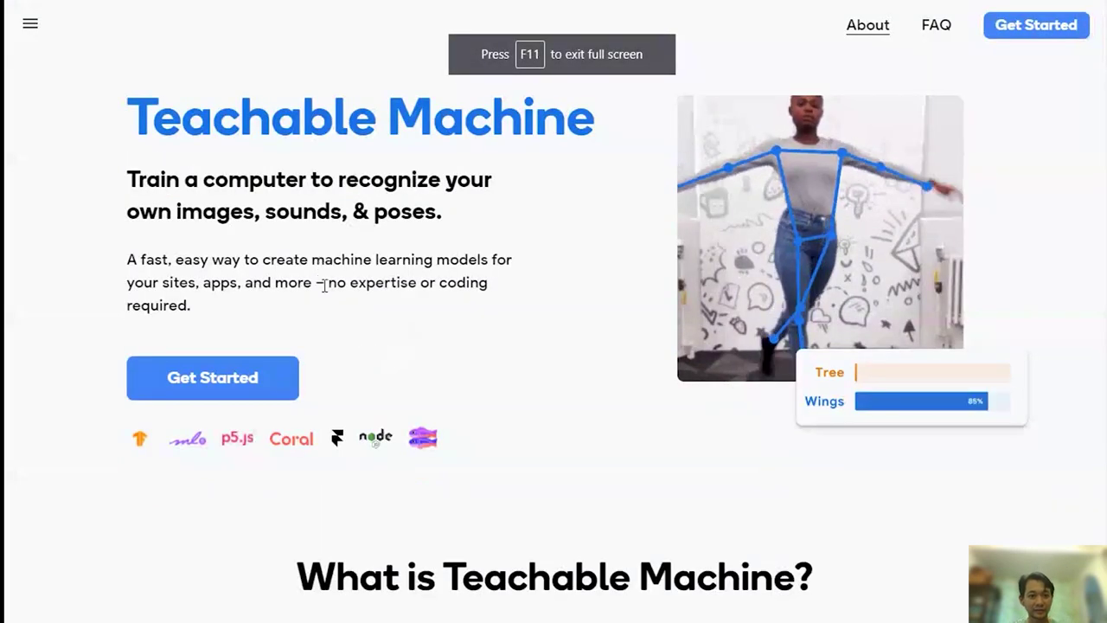
click(253, 381)
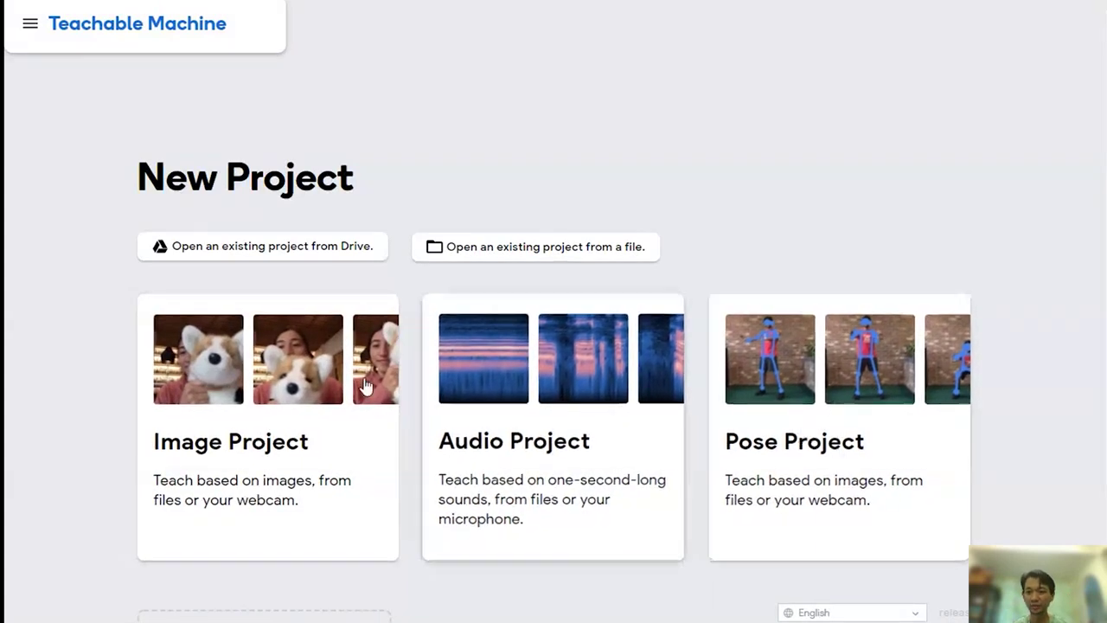
scroll(77, 394, down, 1)
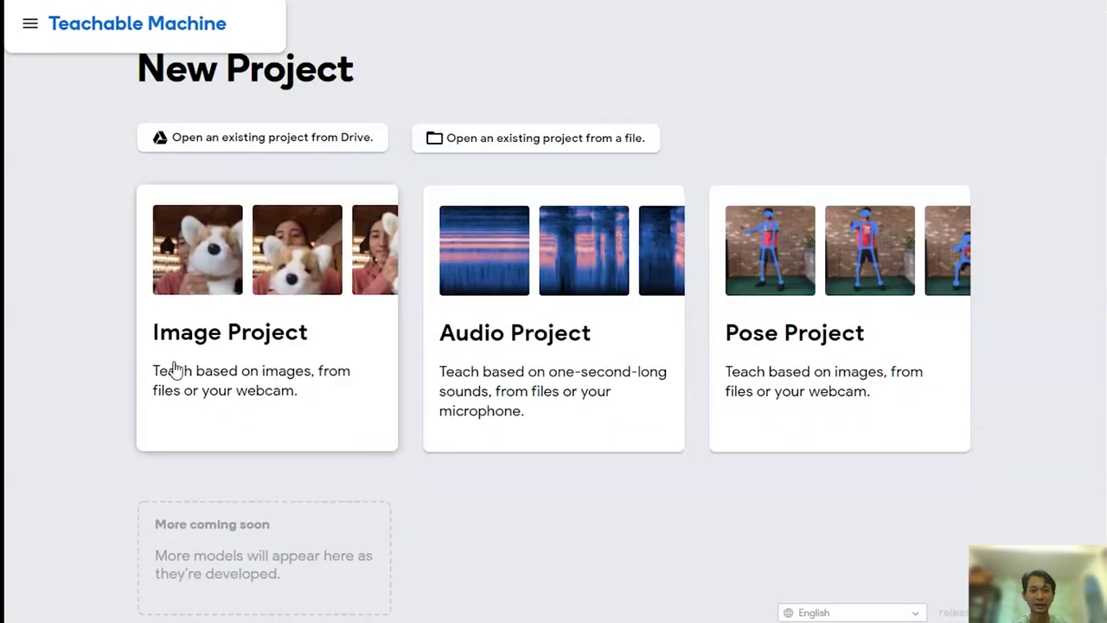
click(283, 337)
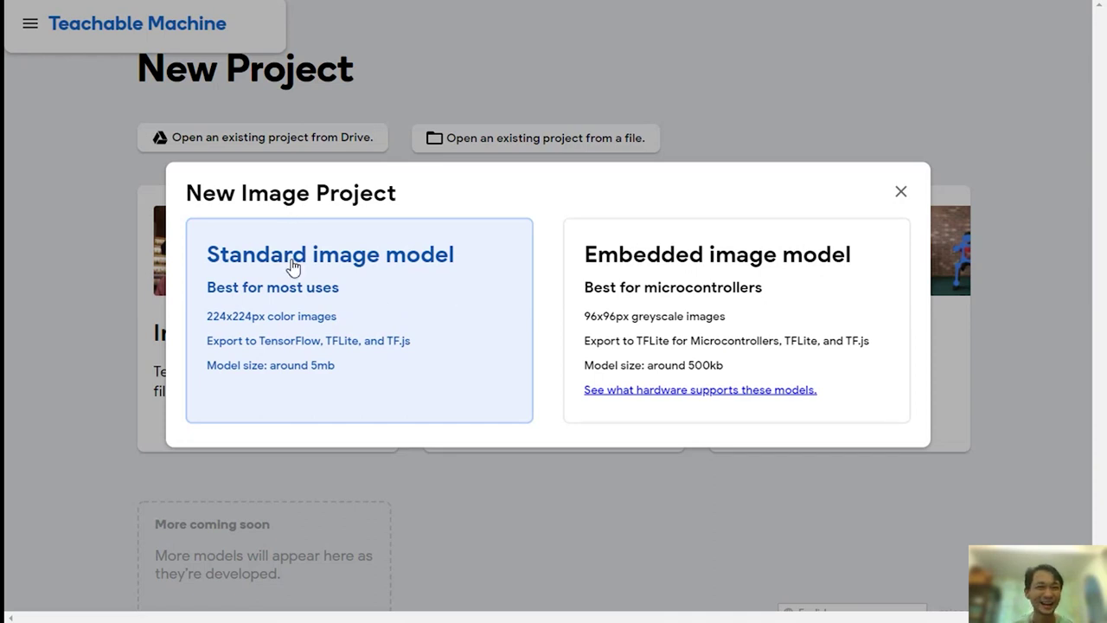
click(337, 269)
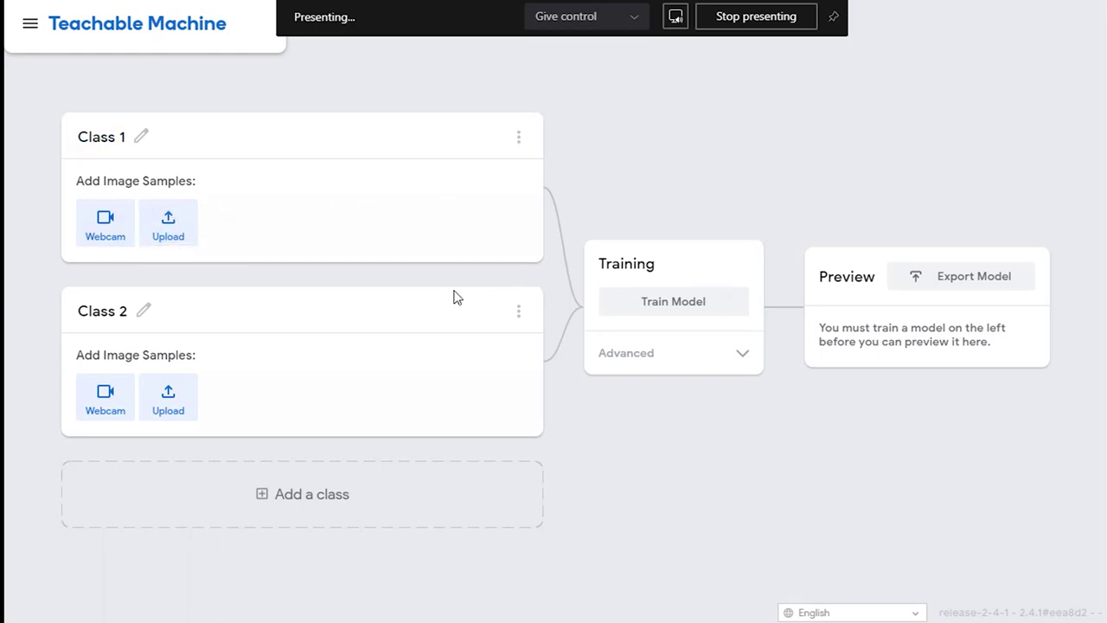
- Open webcam capture for Class 1 and save its recording settings with Hold to Record turned on
click(107, 223)
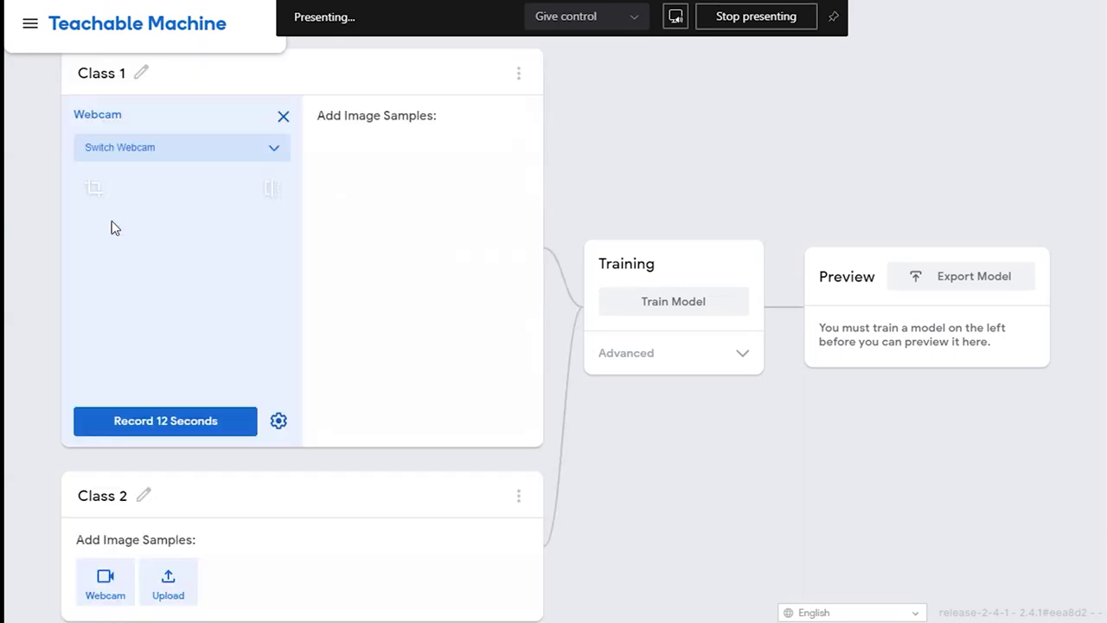
click(271, 148)
click(264, 151)
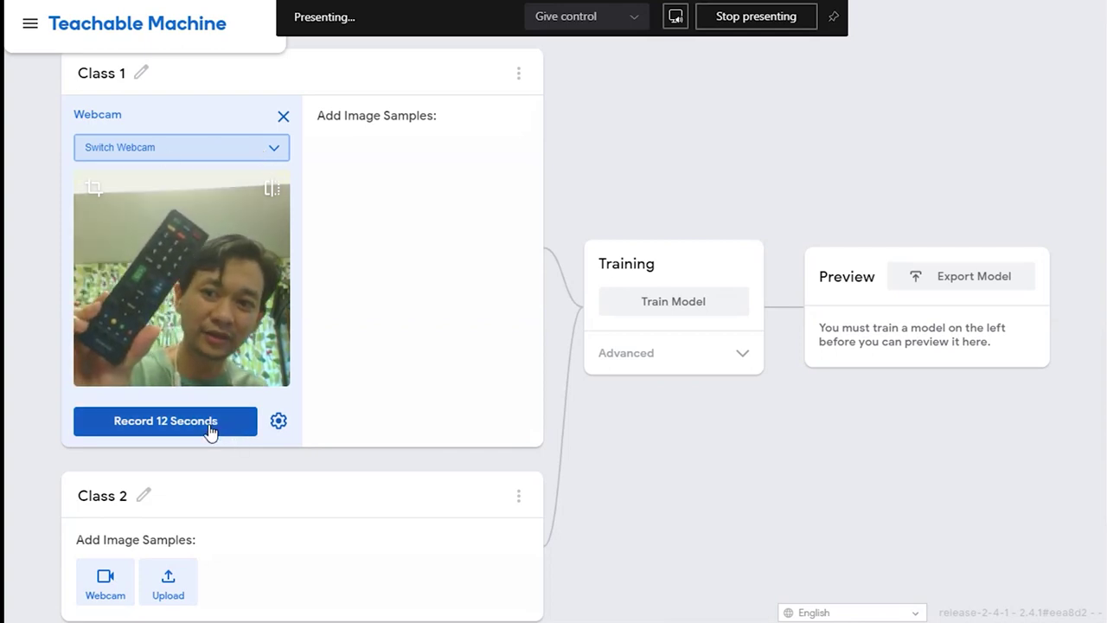
click(276, 422)
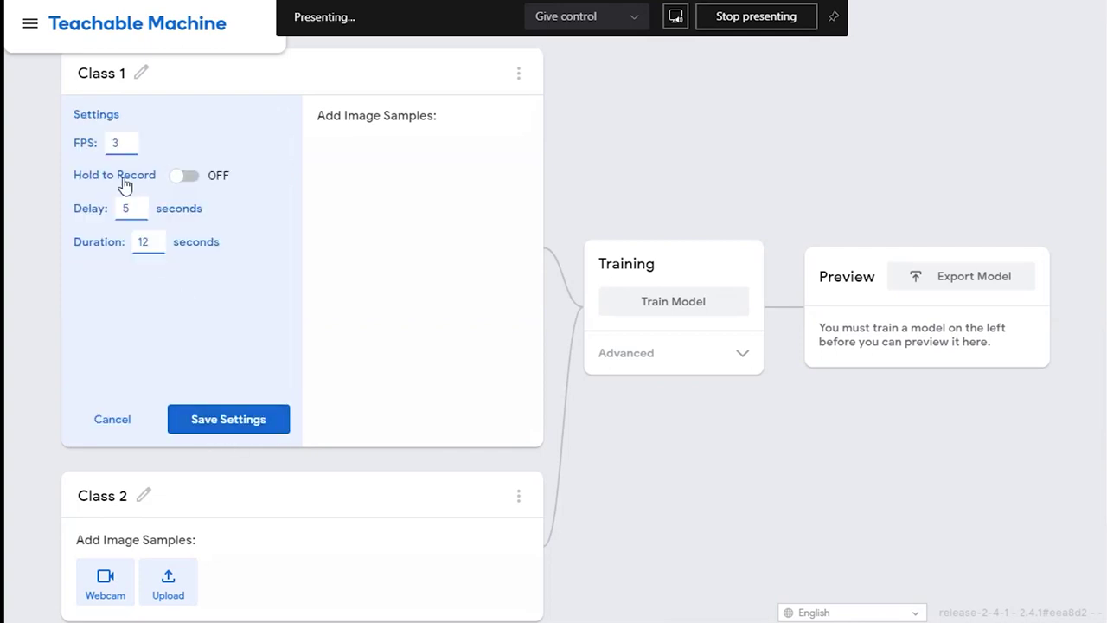
click(185, 176)
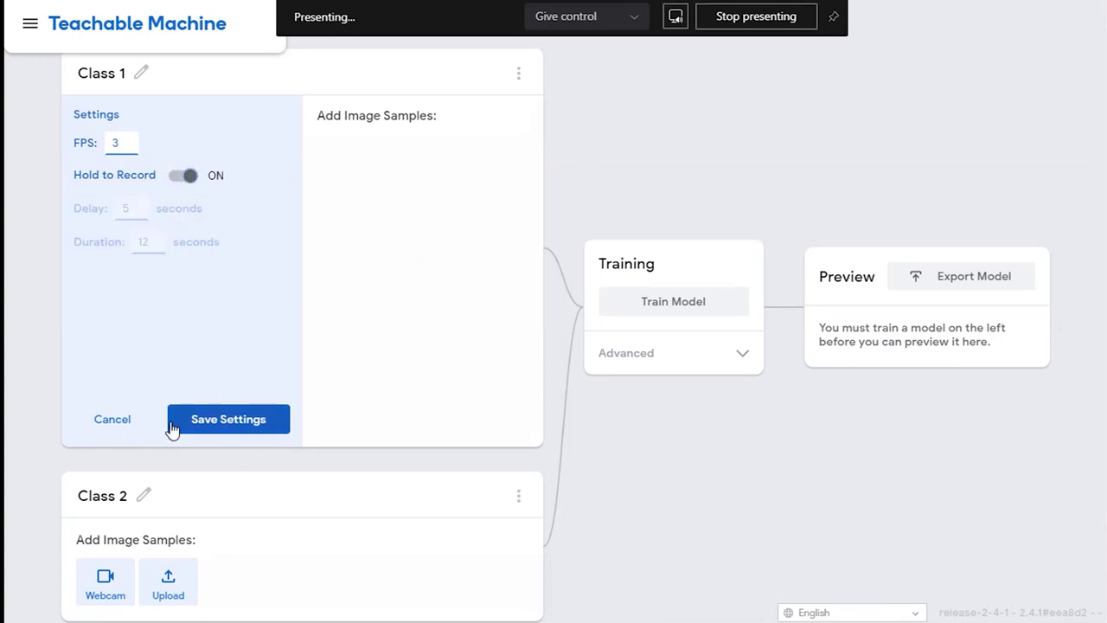
click(207, 433)
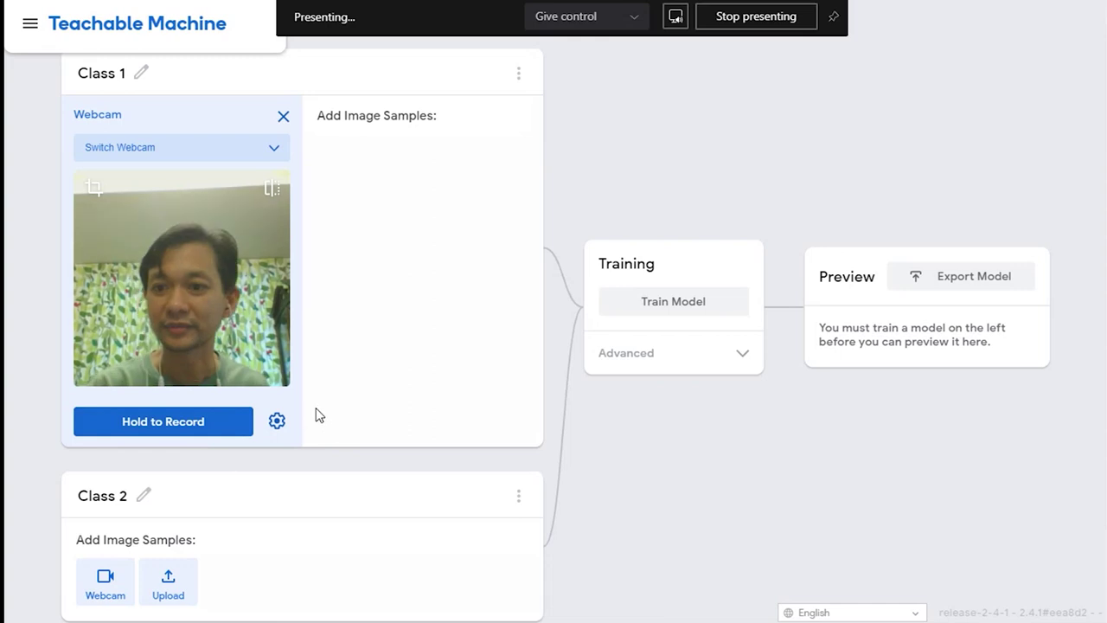
- Record webcam samples of a remote control for the first class and rename the class "Remote Control"
click(190, 432)
drag(190, 432, 192, 433)
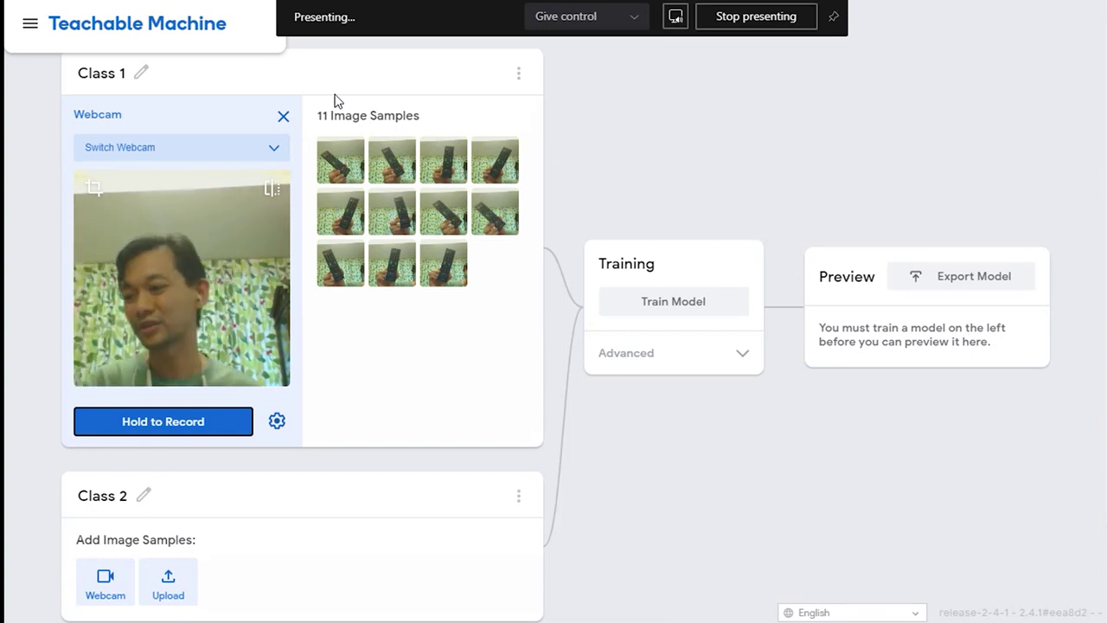
click(103, 78)
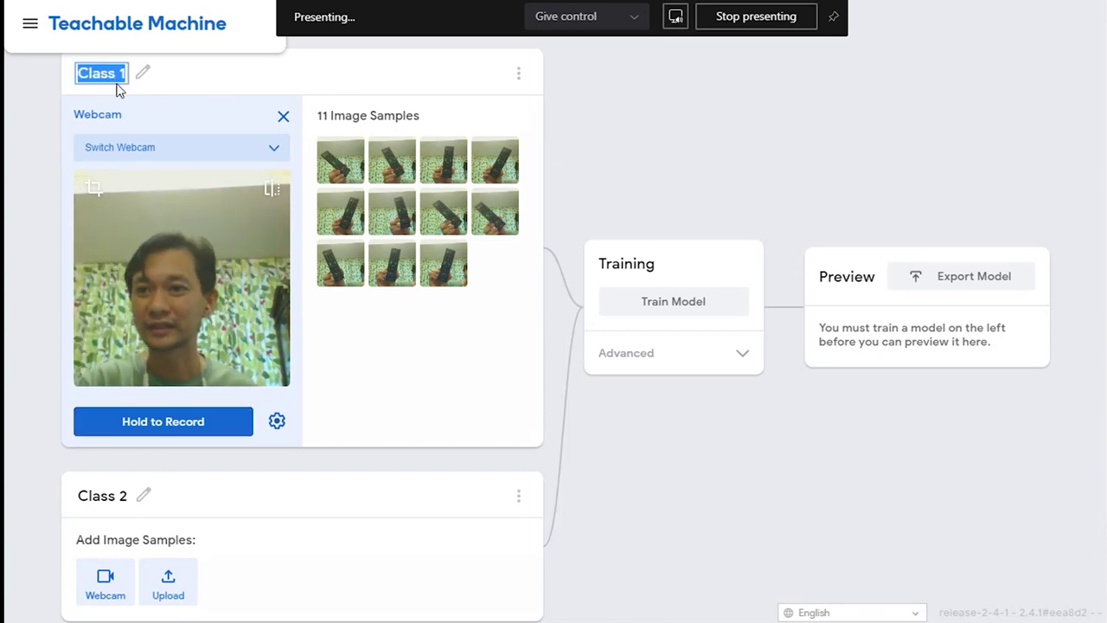
text(Remote Control)
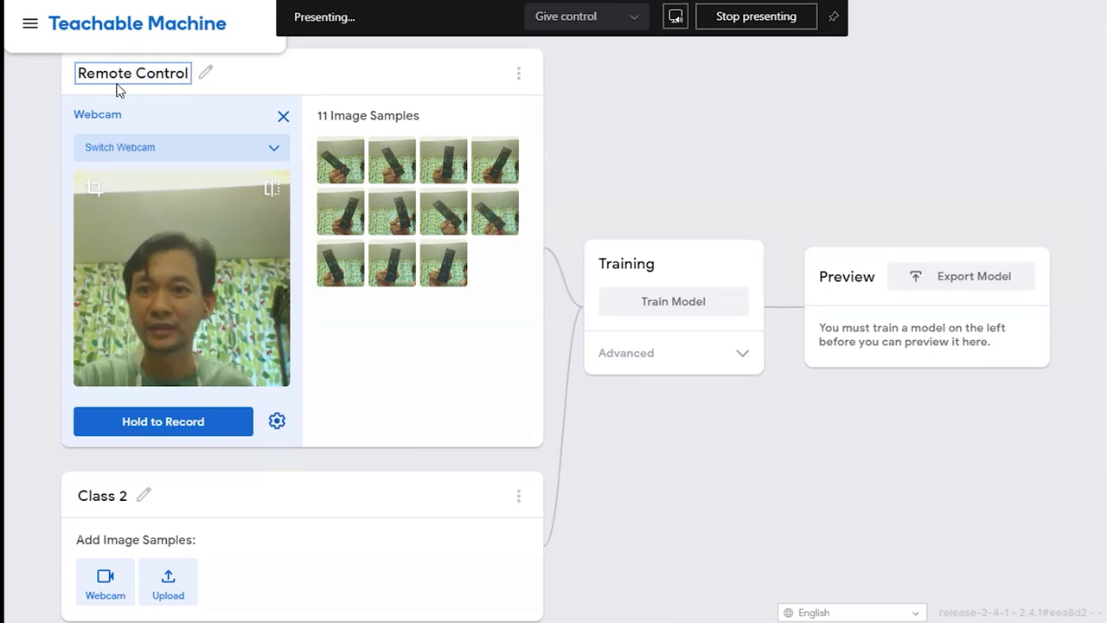
click(369, 418)
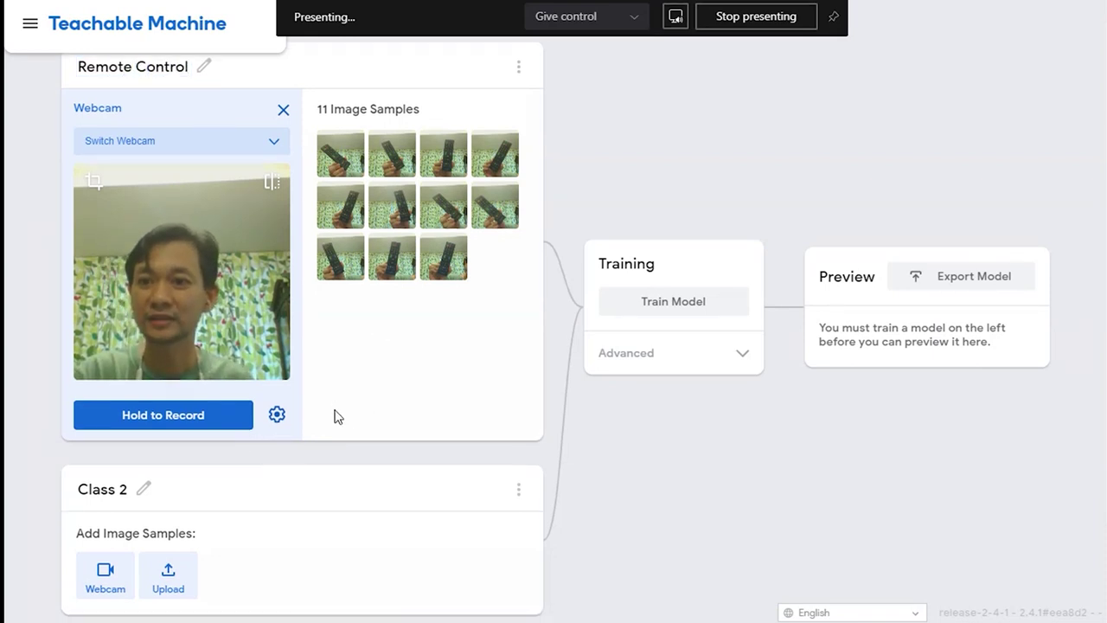
- Rename Class 2 with the person's first name and record webcam samples of their face for it
scroll(256, 418, down, 1)
click(106, 471)
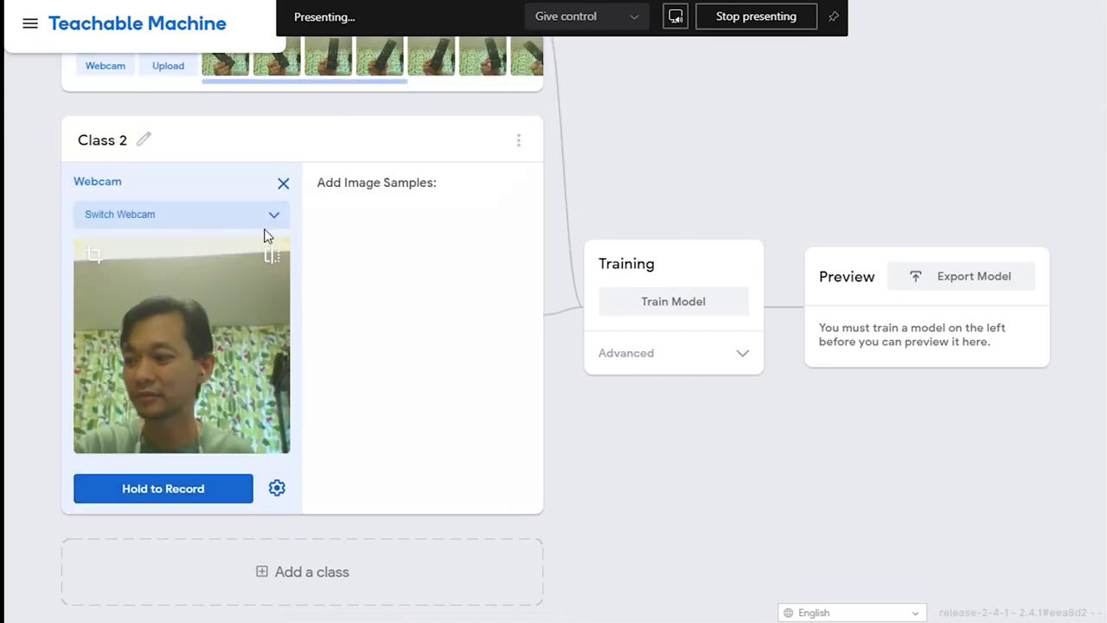
click(98, 140)
text(Zafri)
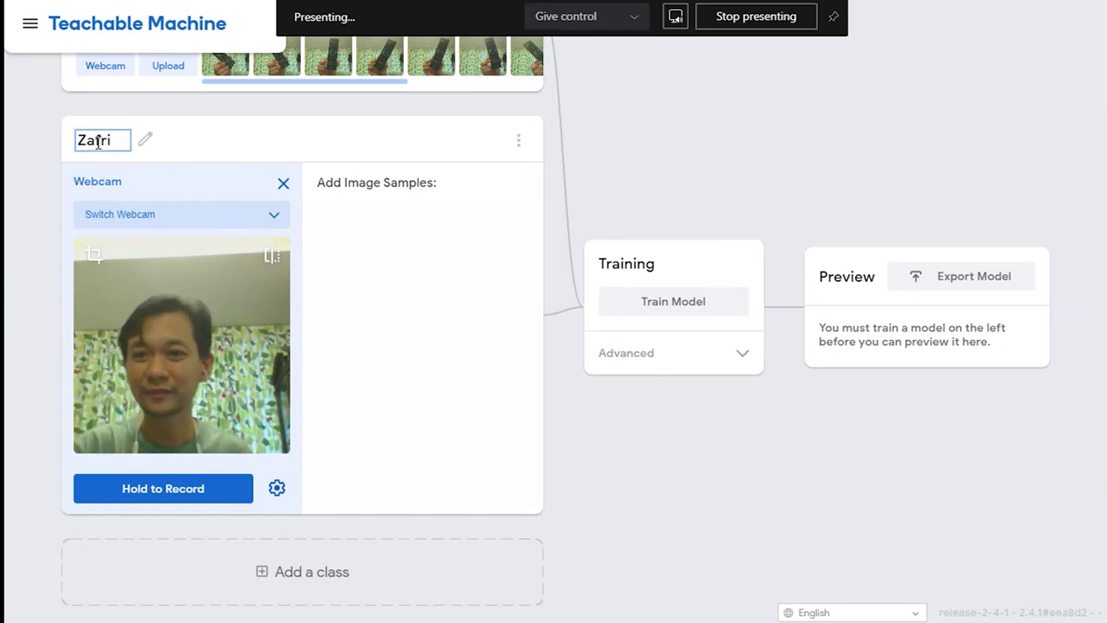
key(Return)
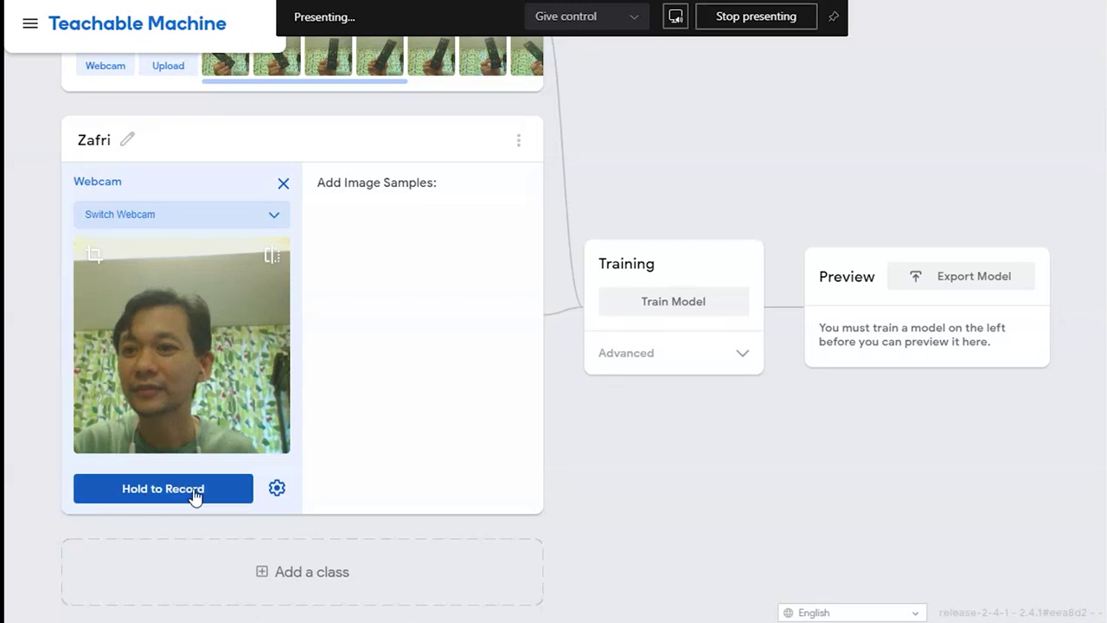
drag(195, 491, 196, 492)
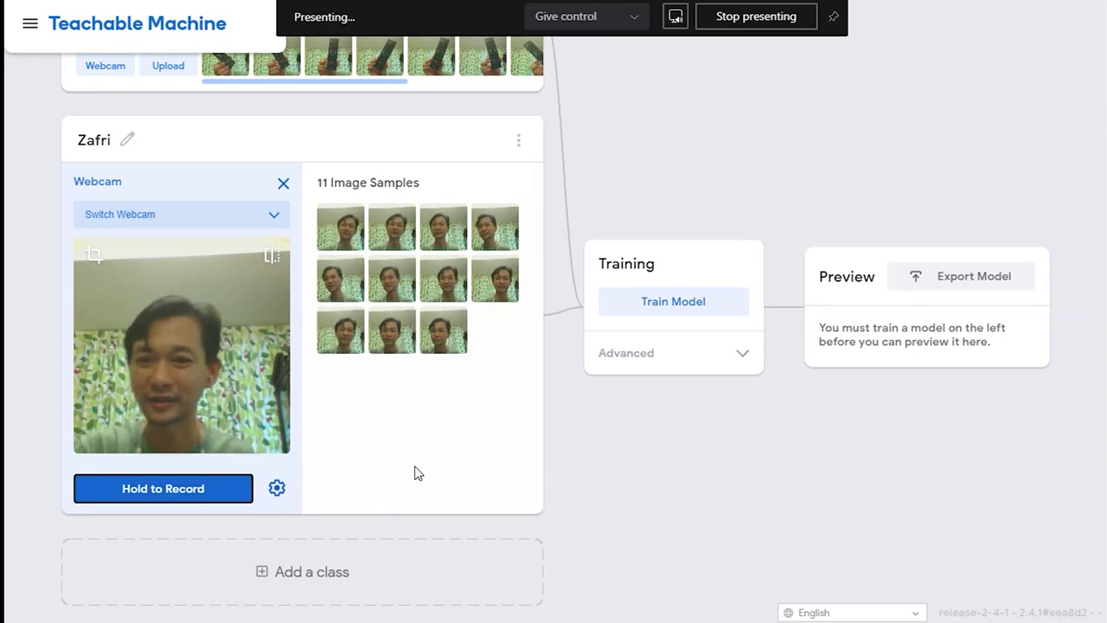
- Train the model on the two classes and turn the preview's webcam input off
scroll(459, 472, up, 2)
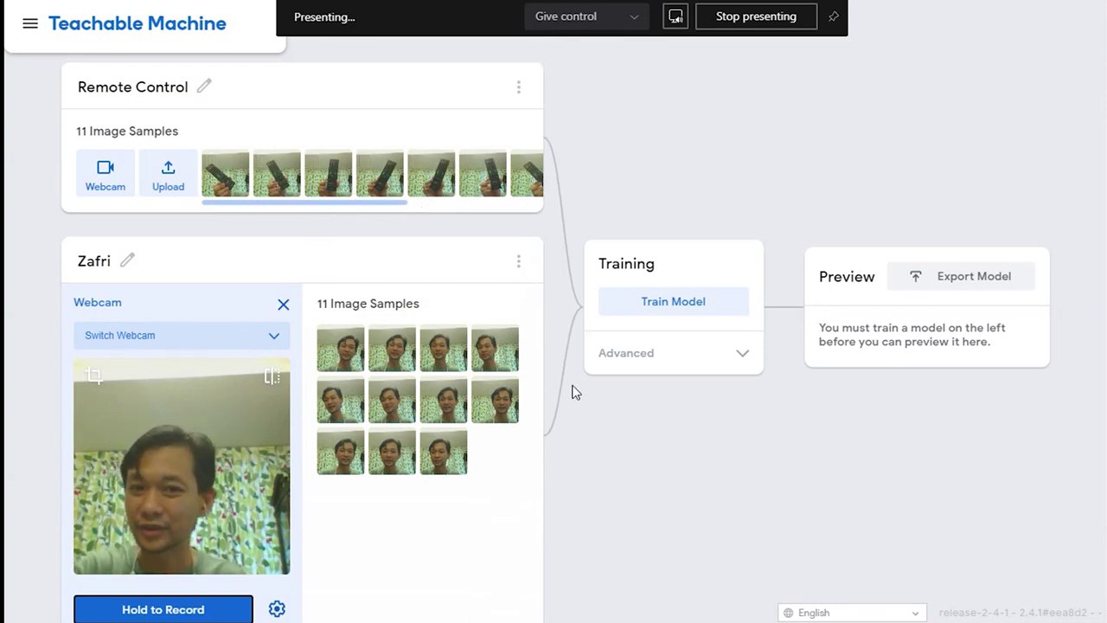
click(659, 310)
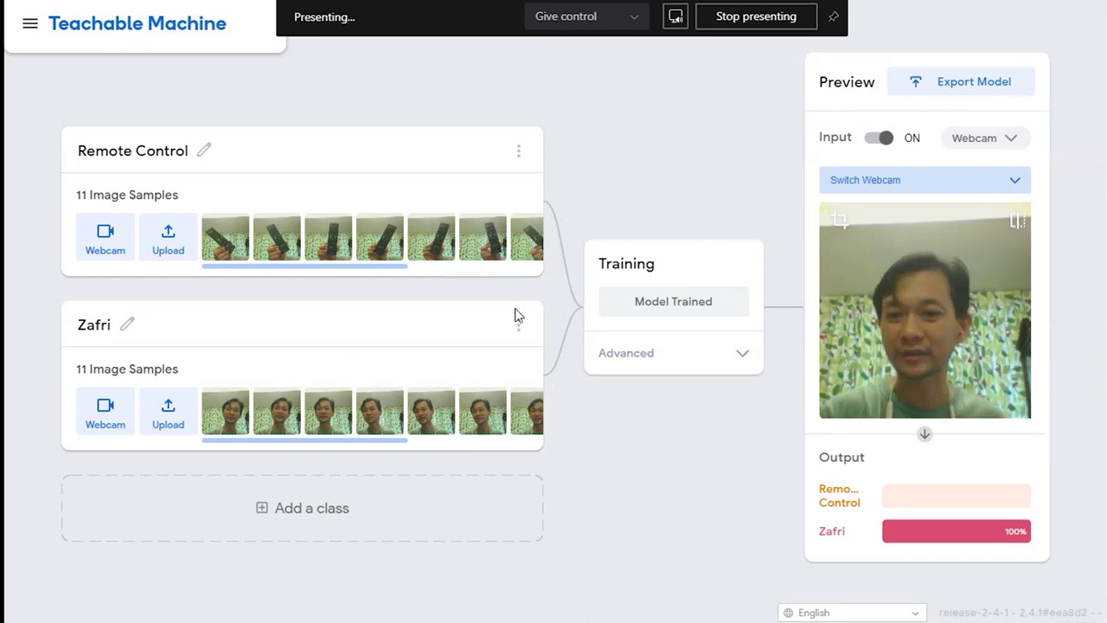
click(879, 139)
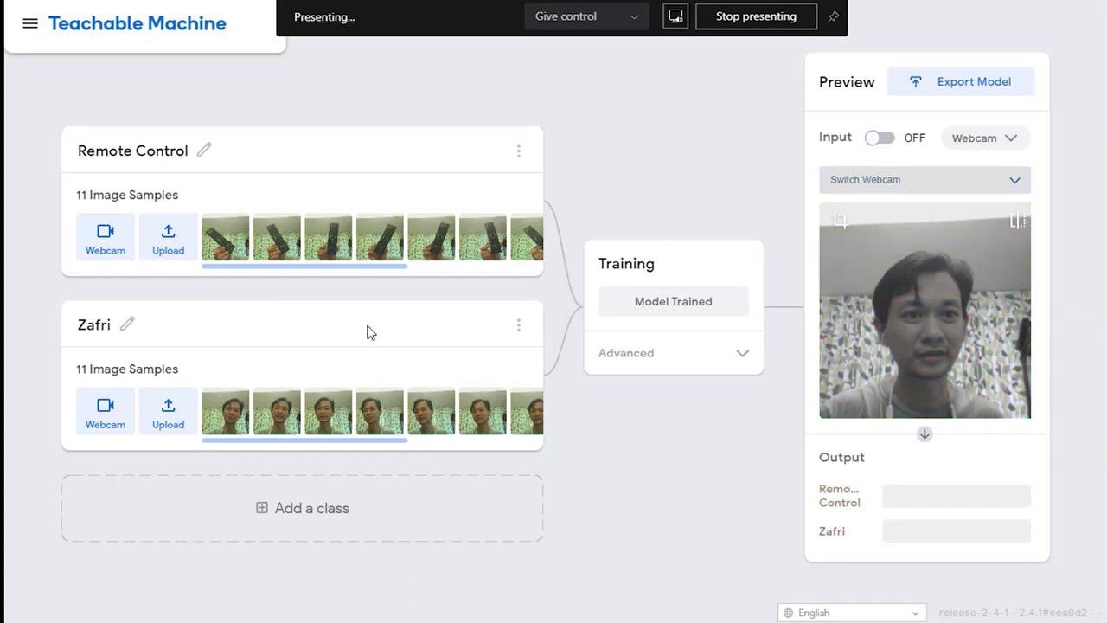
- Append "No Mask" to the second class's name and add a third class named with the person's first name plus "with Mask"
click(114, 333)
click(116, 334)
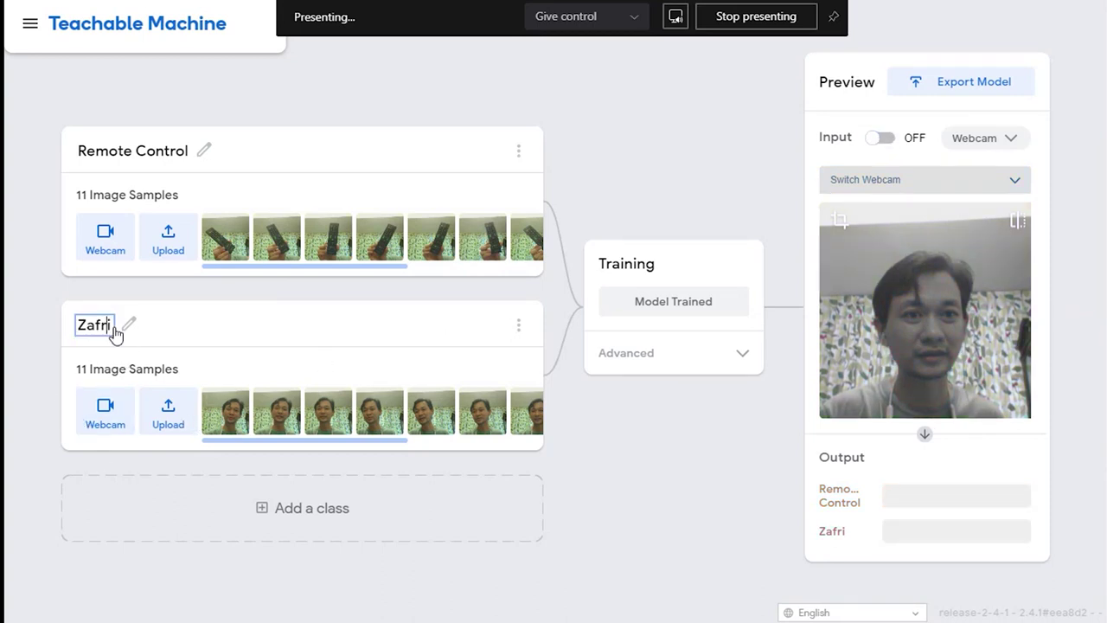
text(No Mask)
click(274, 507)
click(103, 388)
text(Zafri with Mas)
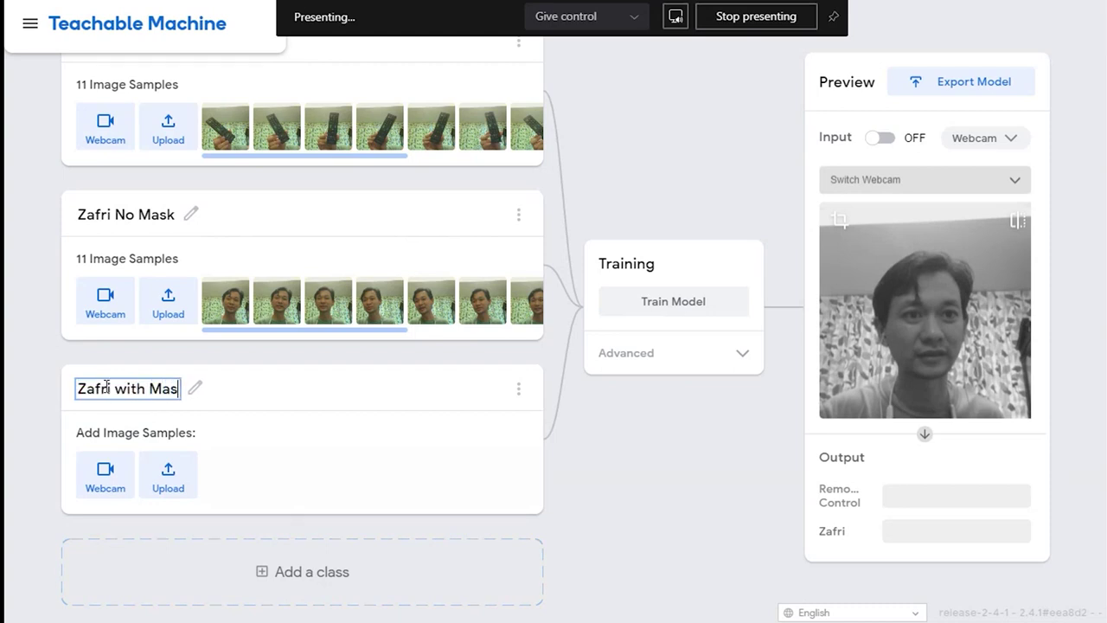
- Record webcam samples of the person wearing a face mask for the third class
click(108, 478)
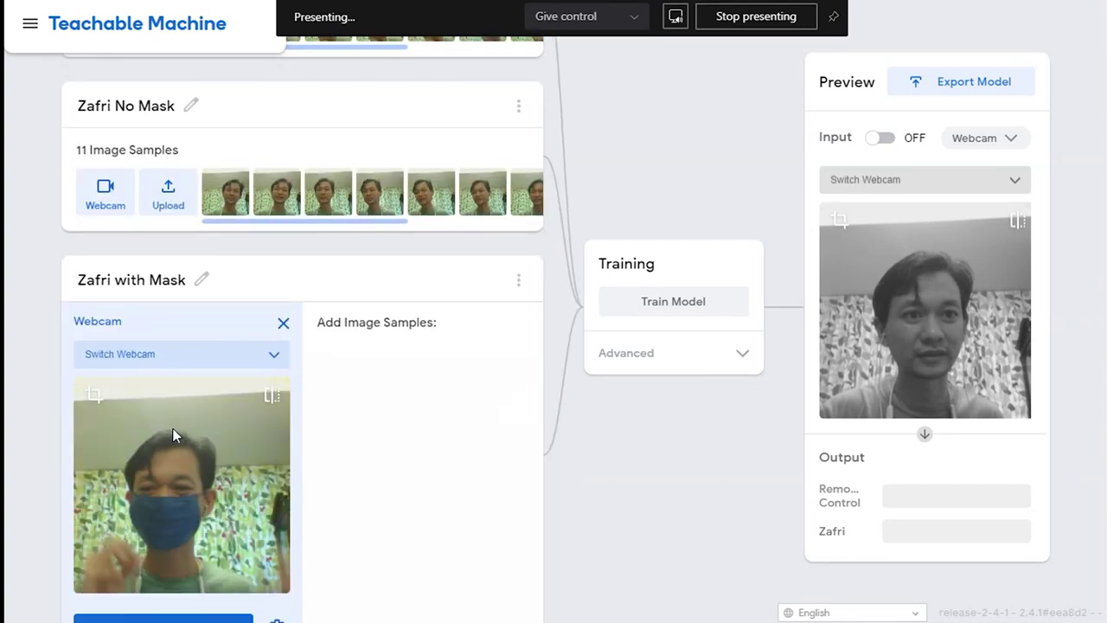
scroll(173, 435, down, 1)
drag(174, 524, 177, 527)
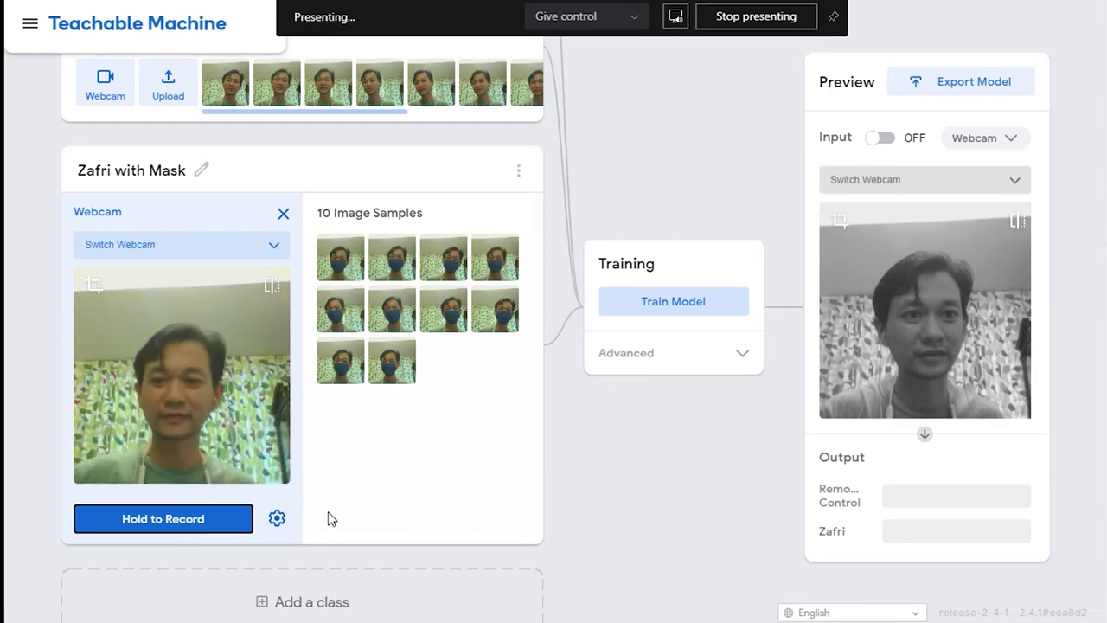
- Retrain the model with all three classes and turn the preview's webcam input on
click(650, 304)
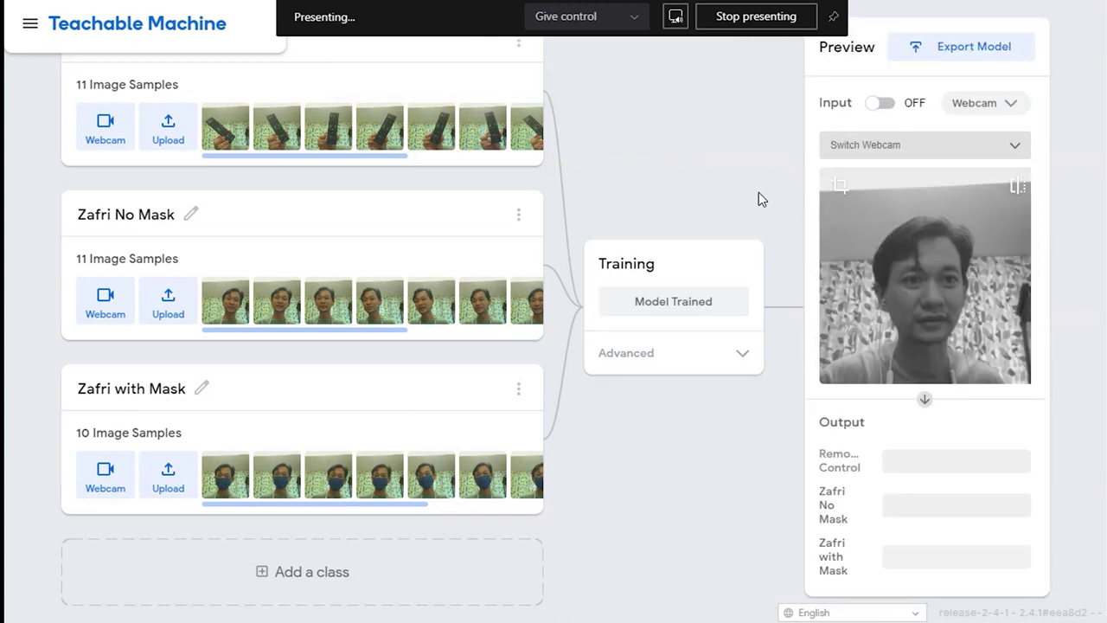
click(881, 107)
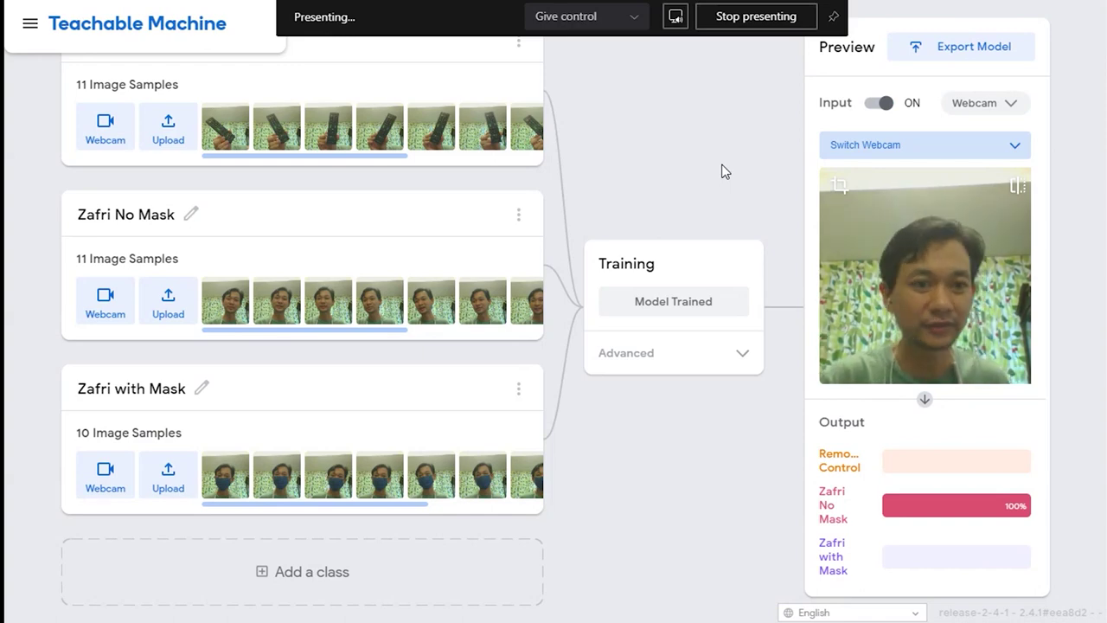
key(F11)
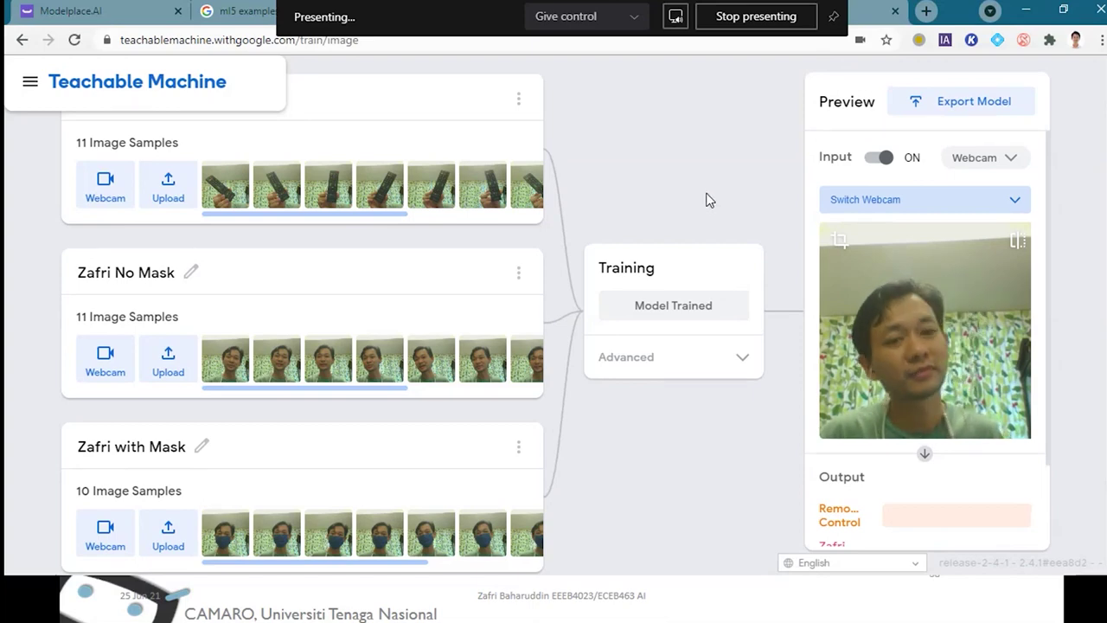
key(F11)
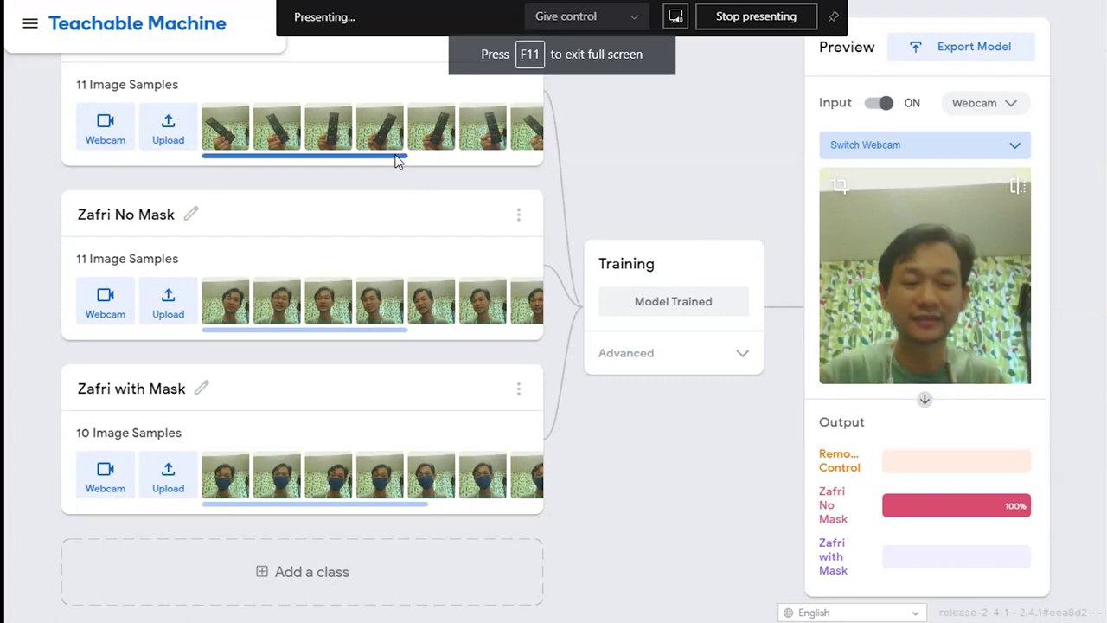
scroll(718, 364, up, 1)
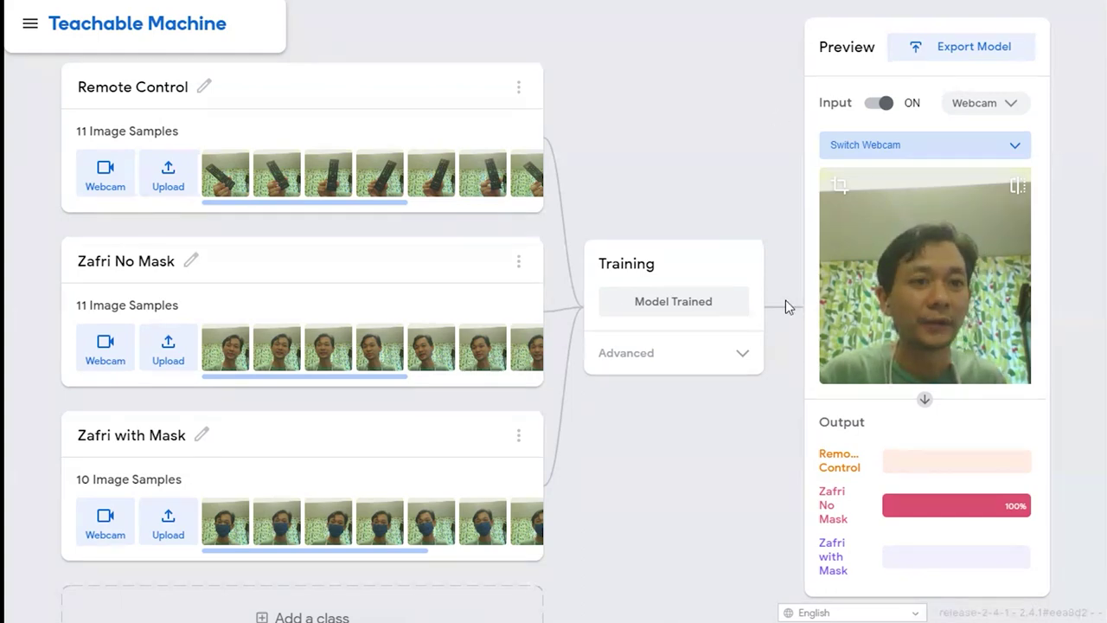
- Open the model export options and examine the Tensorflow code snippet and the Tensorflow Lite instructions
click(951, 48)
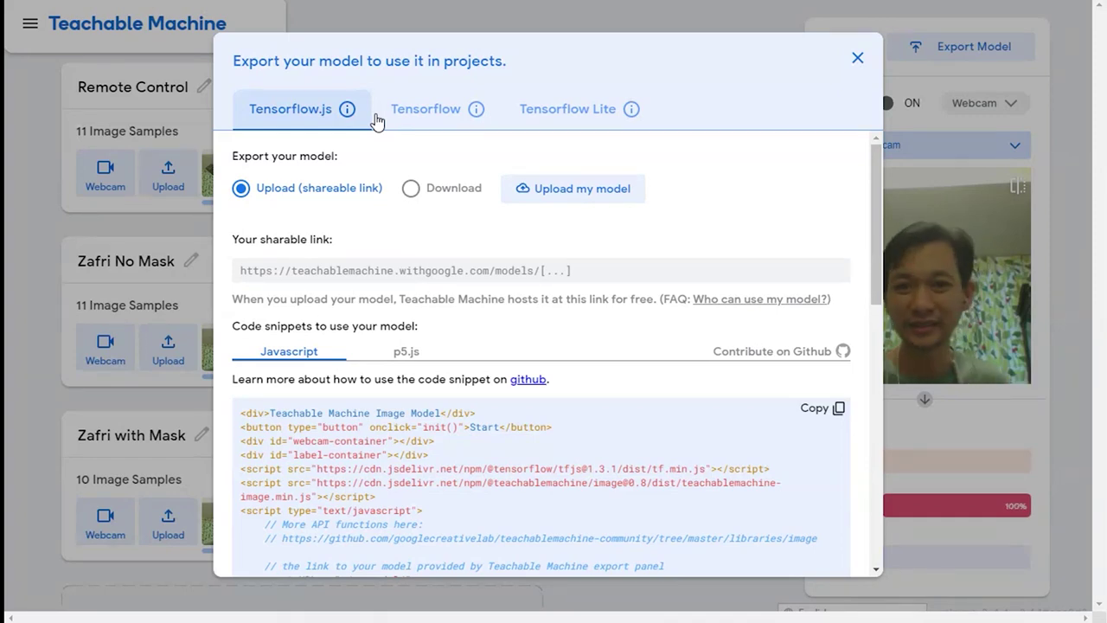
click(403, 113)
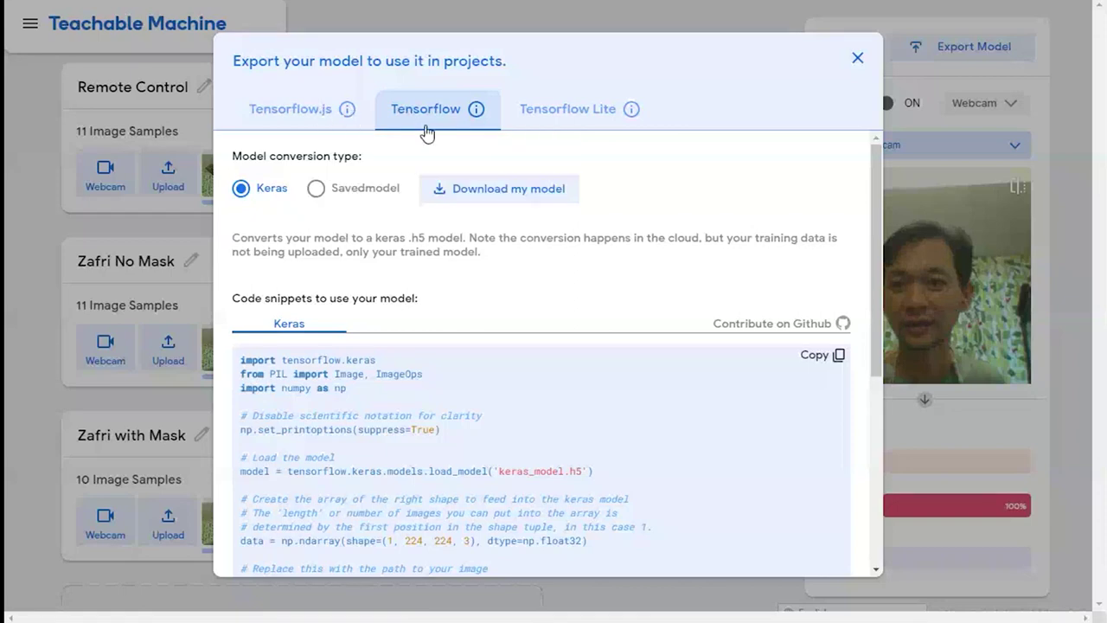
scroll(401, 173, down, 1)
scroll(401, 186, down, 3)
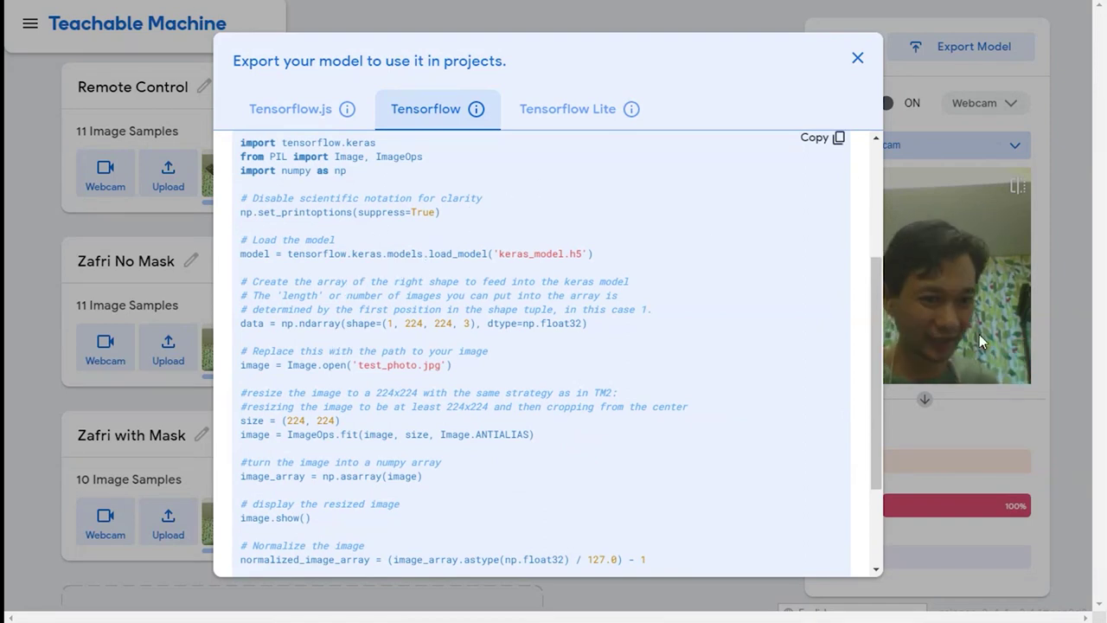
click(569, 120)
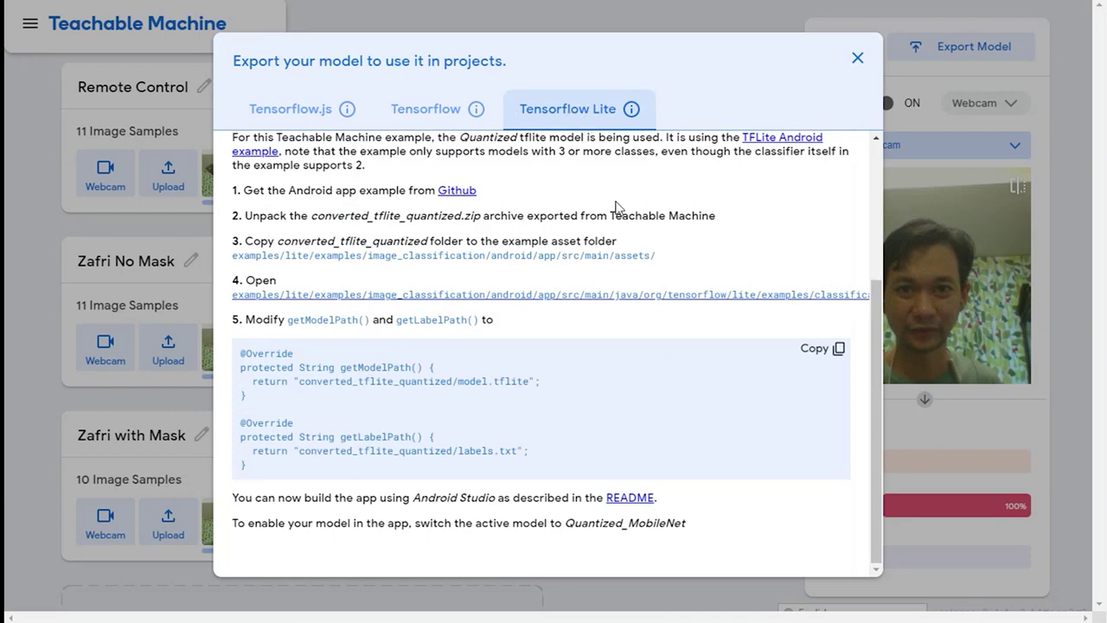
- Close the model export options and start a new project
scroll(593, 230, up, 2)
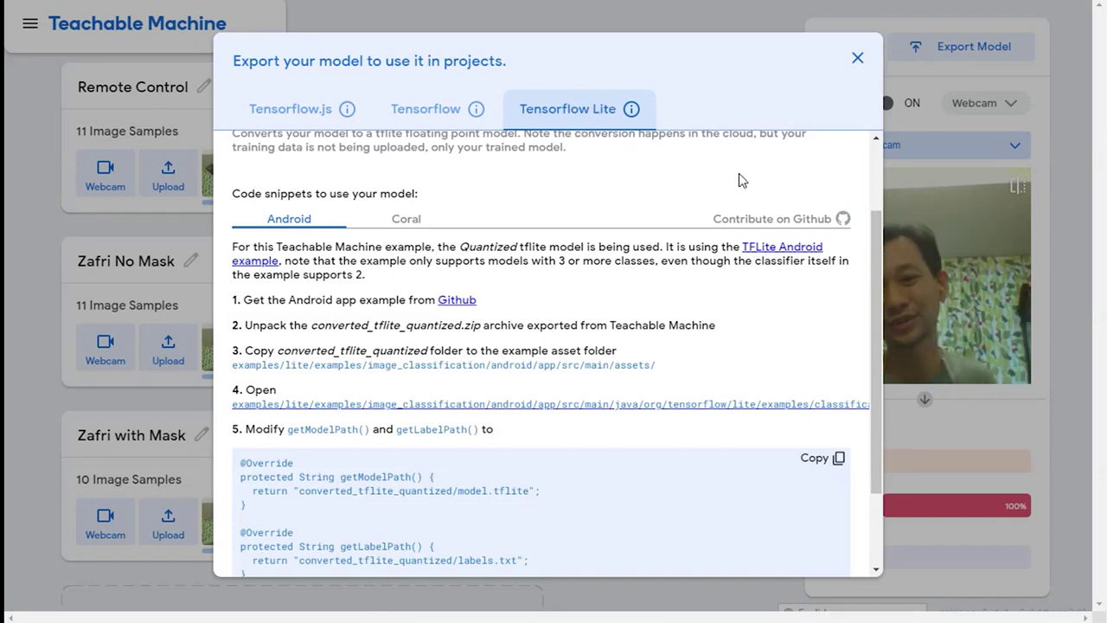
click(858, 59)
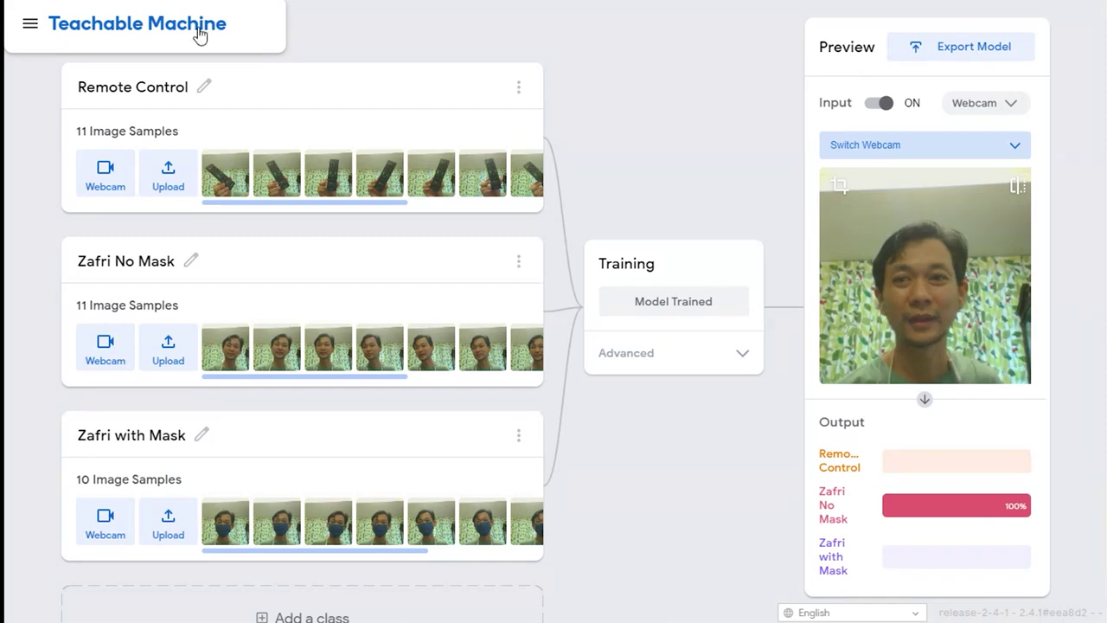
click(31, 32)
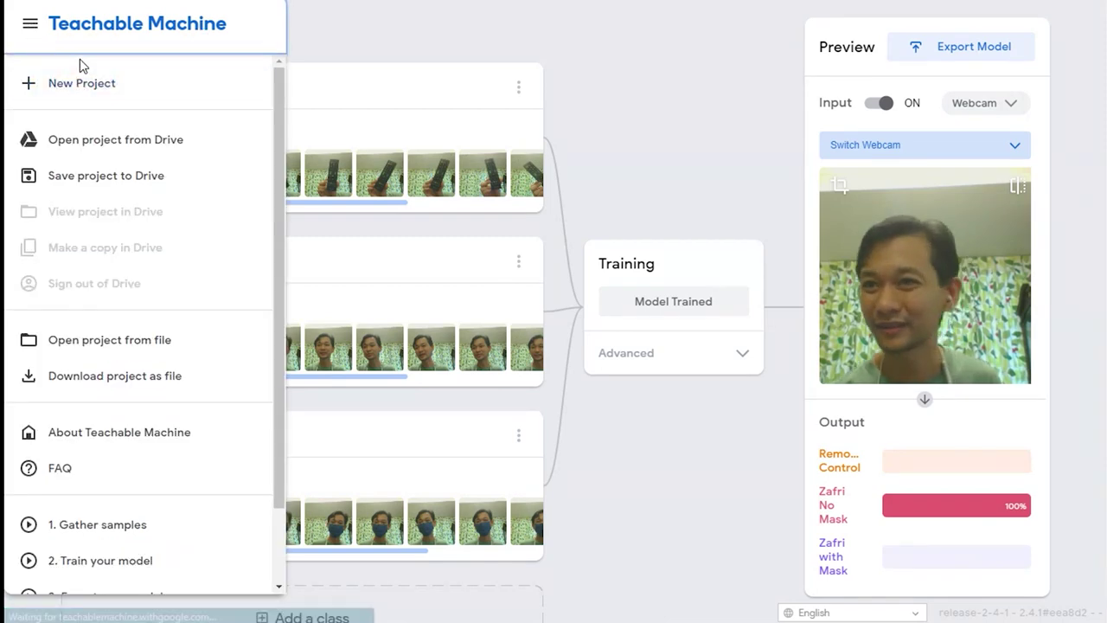
click(59, 90)
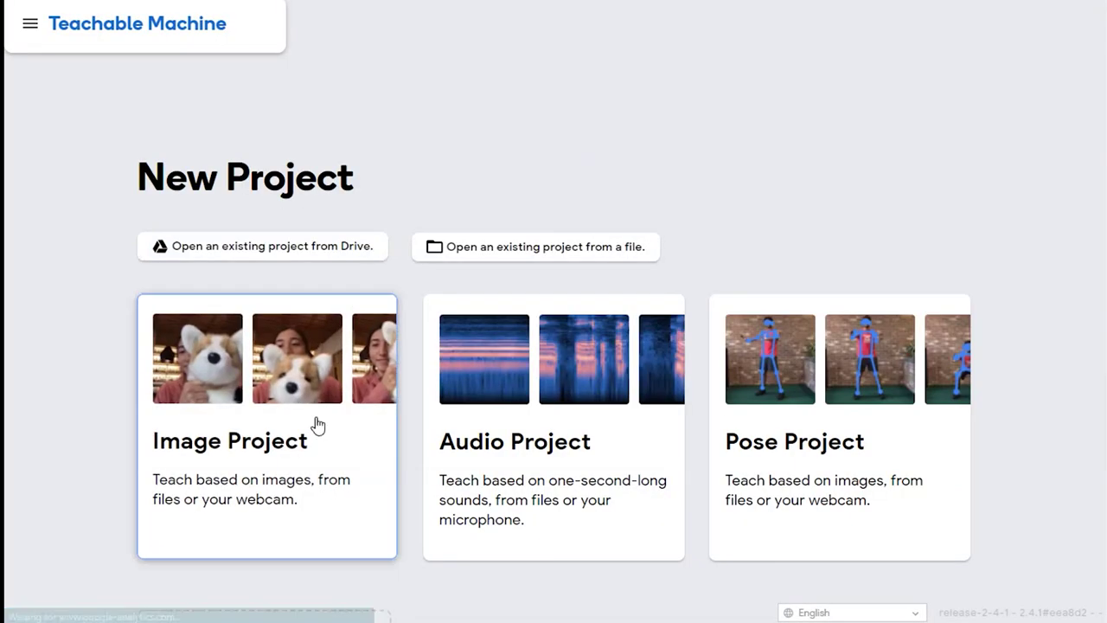
- Examine the standard and embedded model types offered for a new image project, and dismiss the choice
click(317, 423)
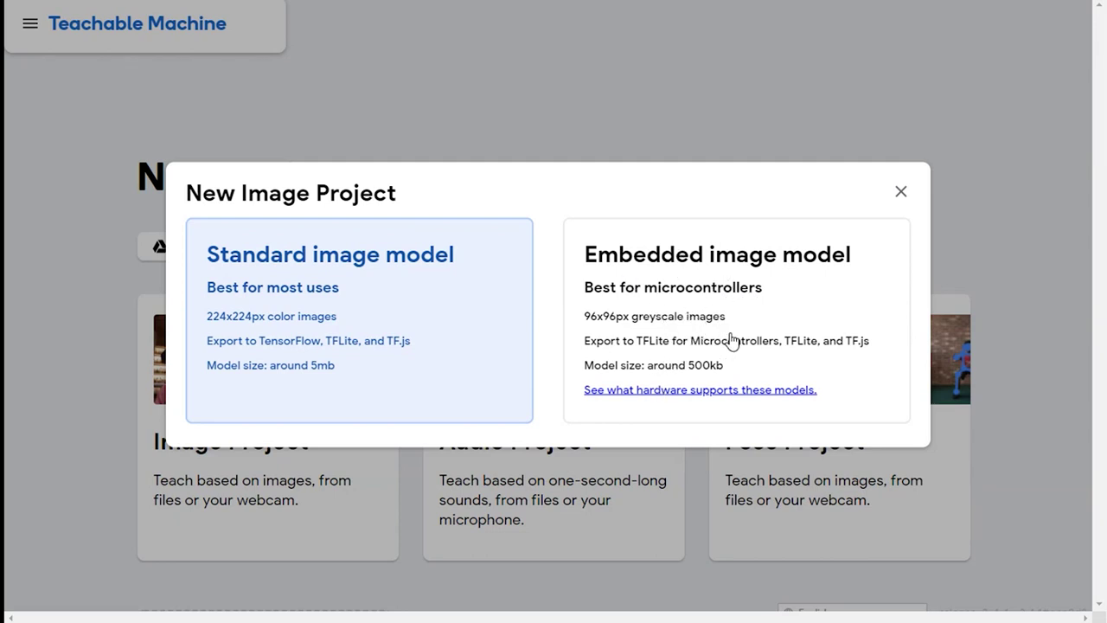
click(901, 192)
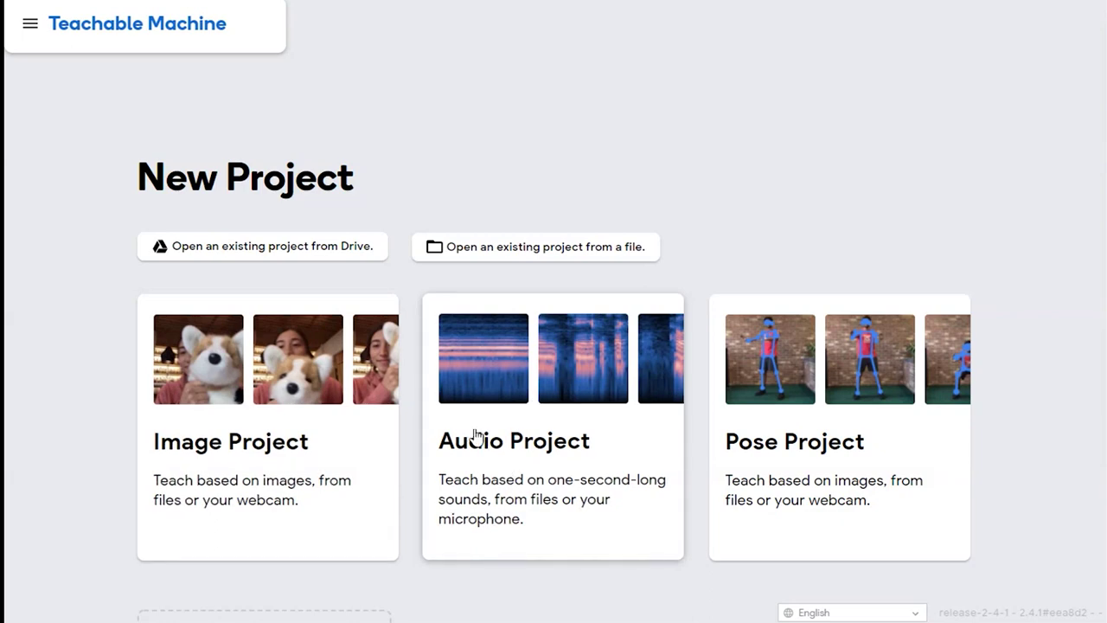
- Create a pose project and open webcam sample capture for Class 1
click(802, 451)
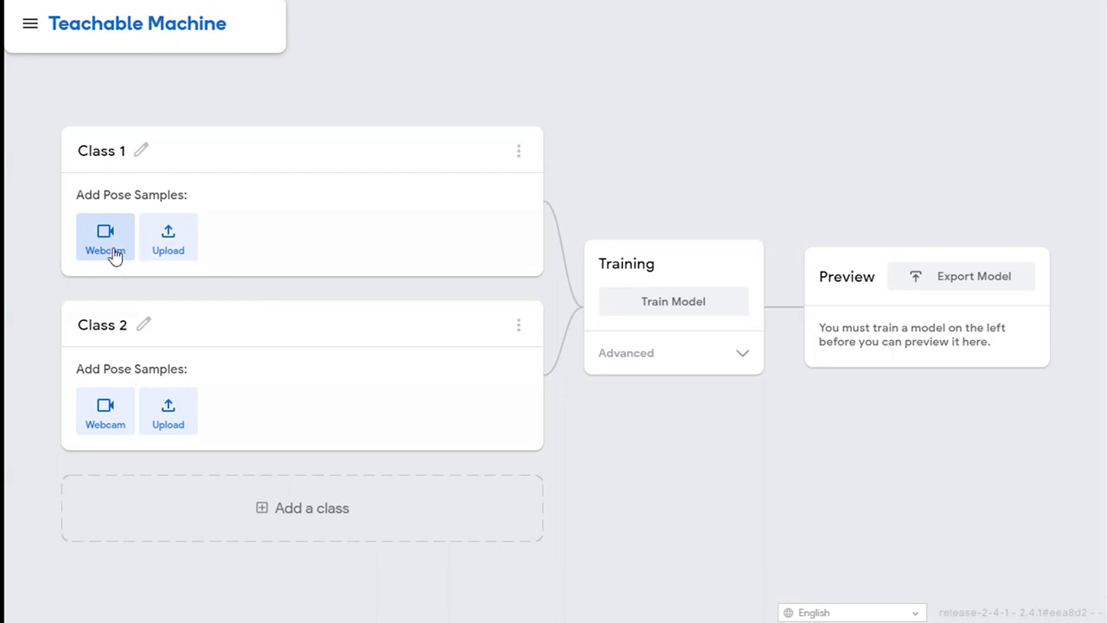
click(114, 254)
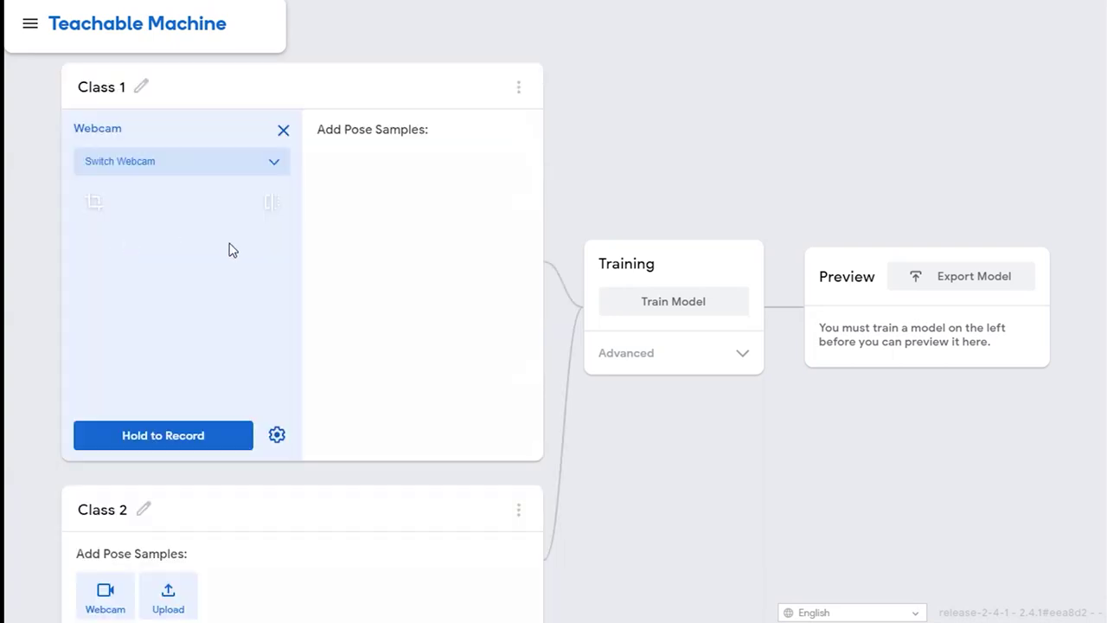